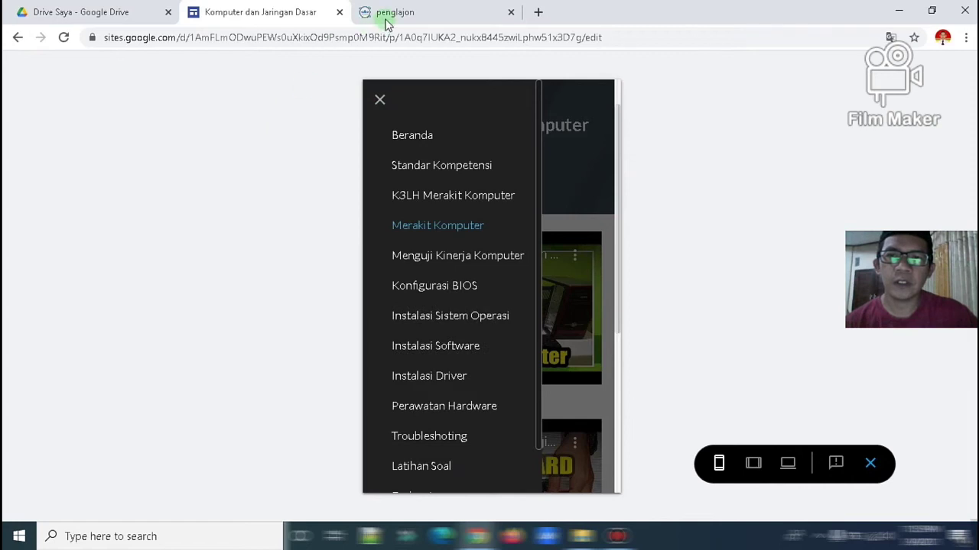
Compare the penglajon blog's web address with that of the Komputer dan Jaringan Dasar site, then close the site preview's navigation menu
click(386, 21)
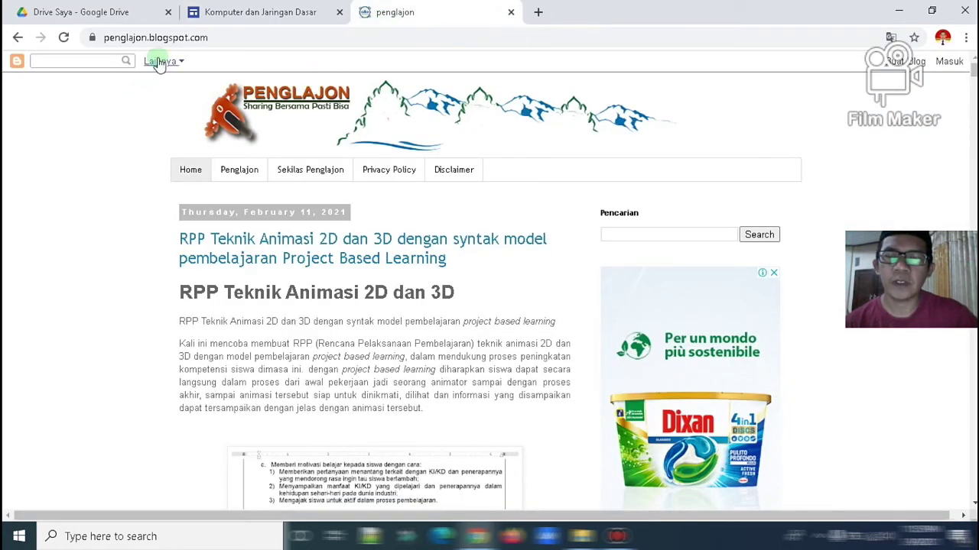
click(203, 20)
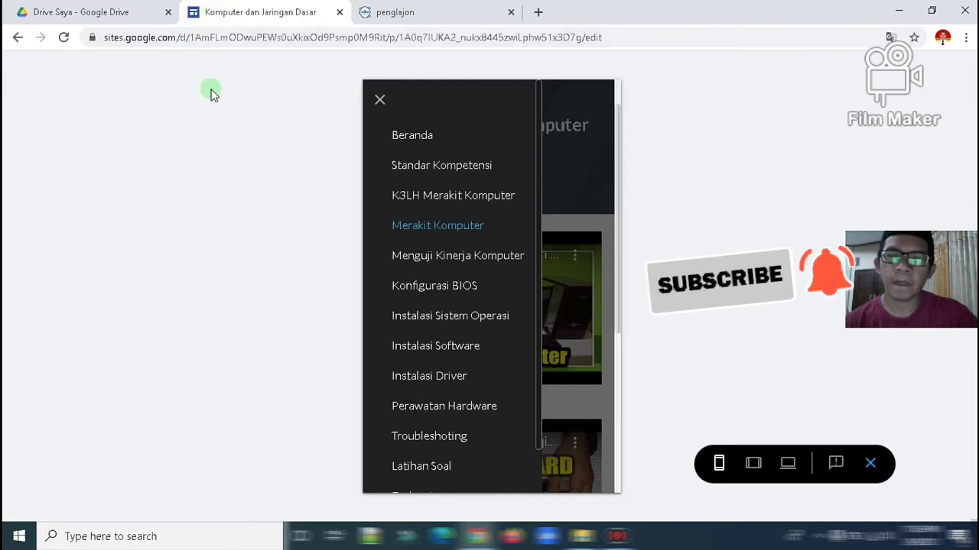
click(364, 21)
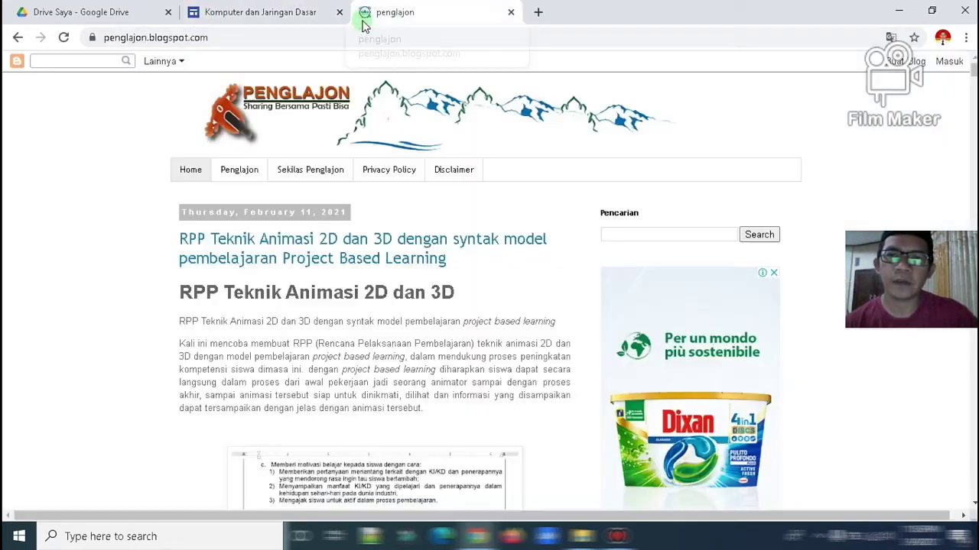
click(220, 36)
drag(193, 36, 89, 38)
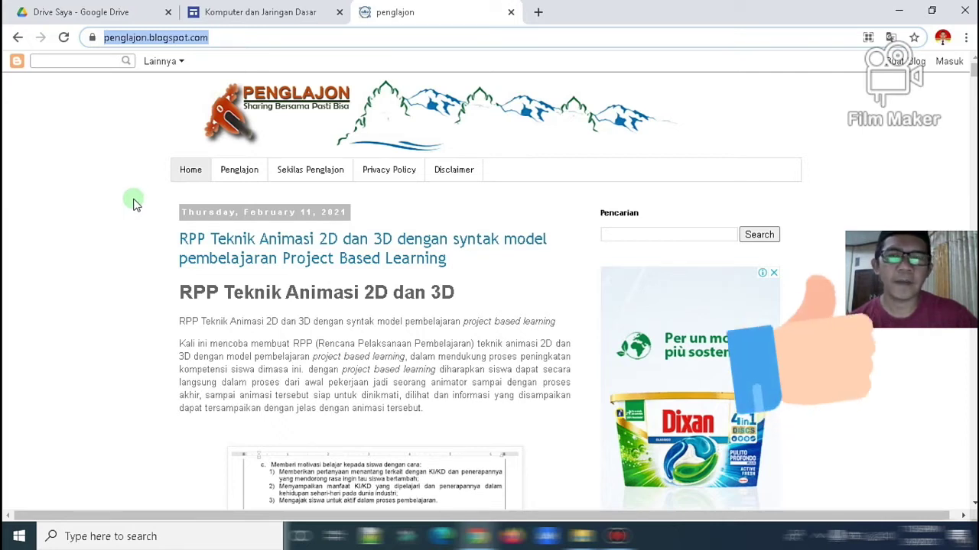
click(240, 18)
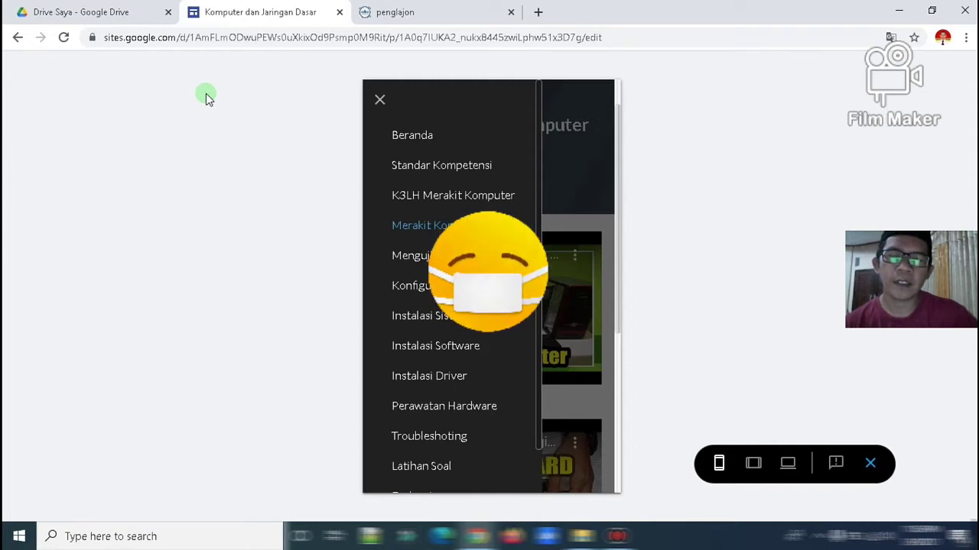
click(380, 99)
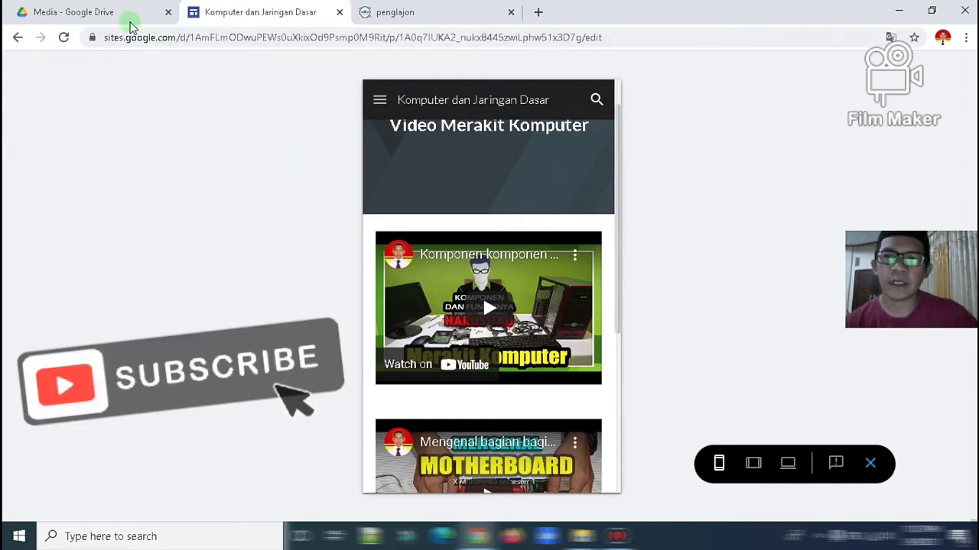
Switch to Google Drive, open link sharing for the Teknik Komputer dan Jaringan site, and review its draft and published-site access options
click(125, 20)
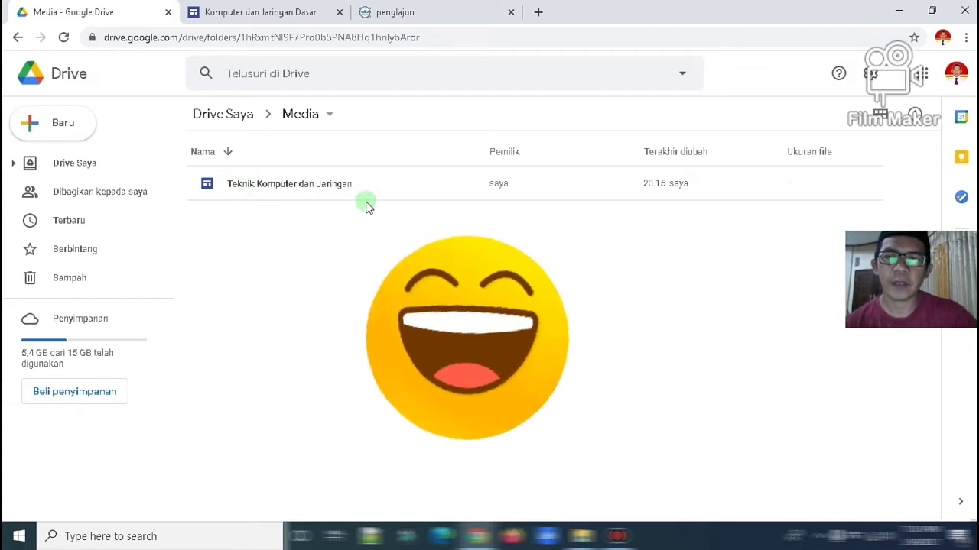
click(299, 185)
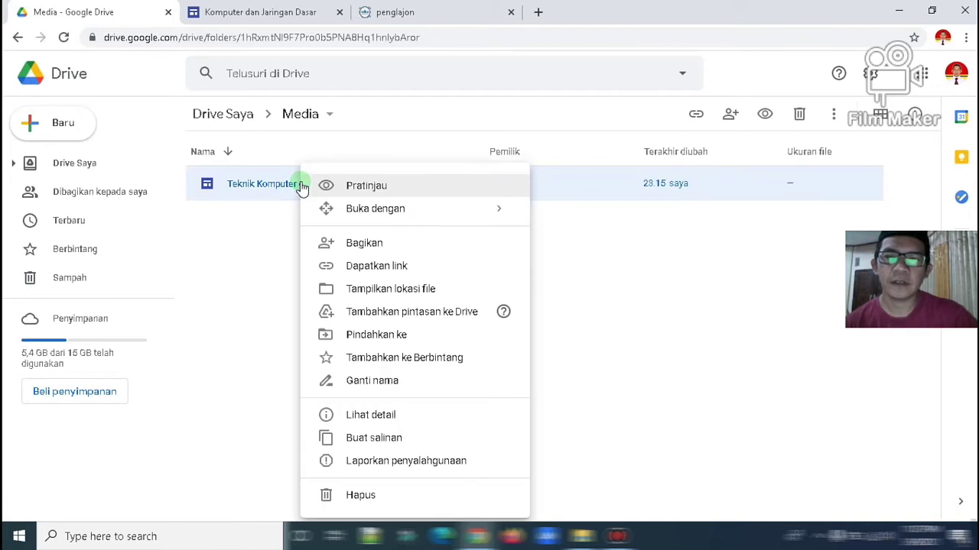
click(377, 266)
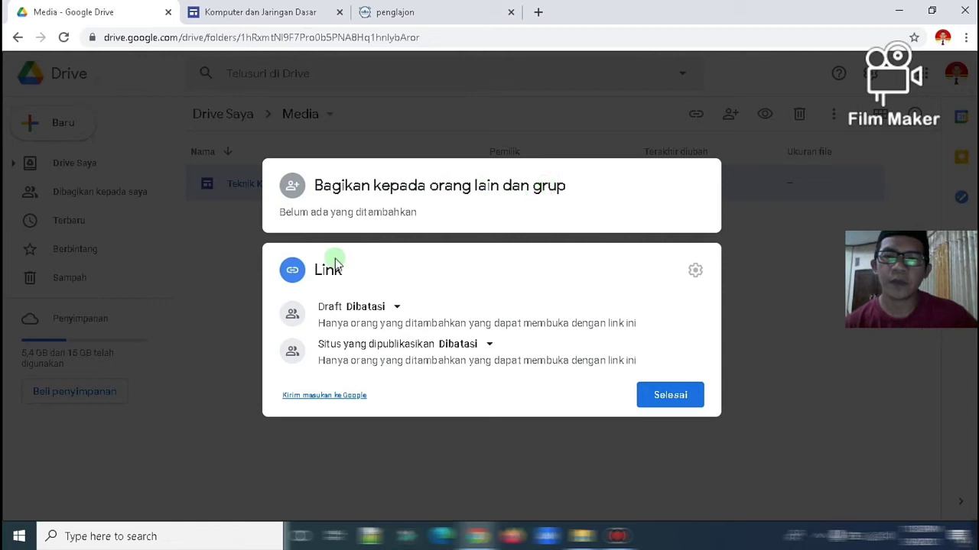
click(400, 308)
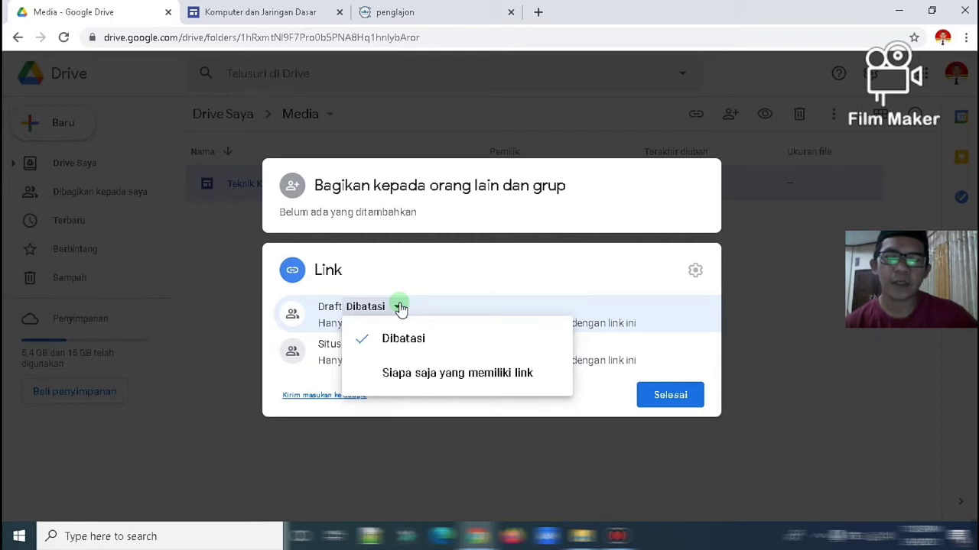
click(464, 291)
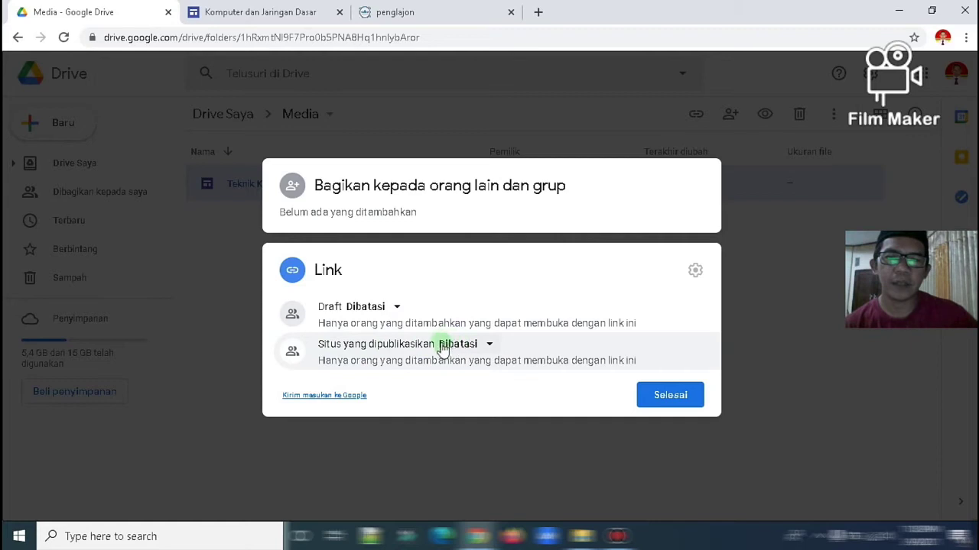
click(492, 345)
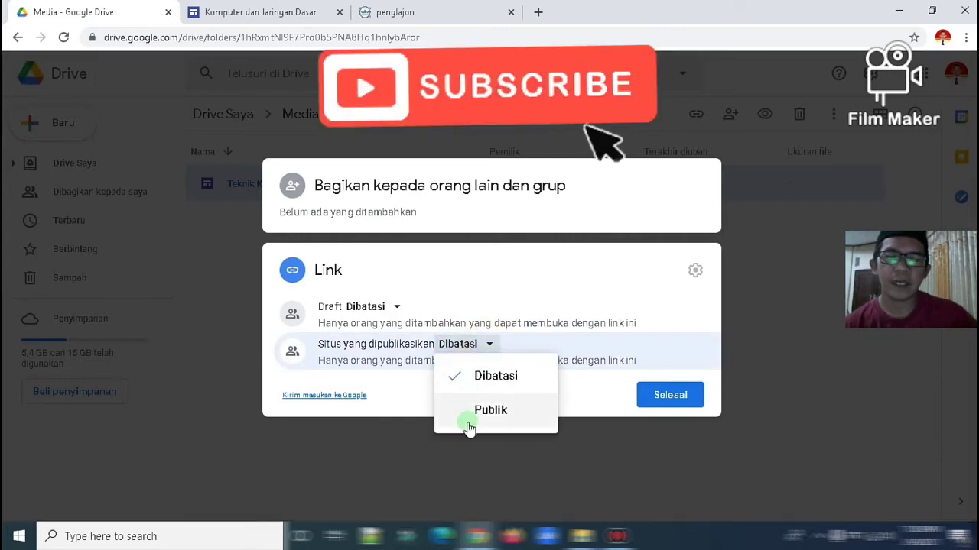
click(495, 388)
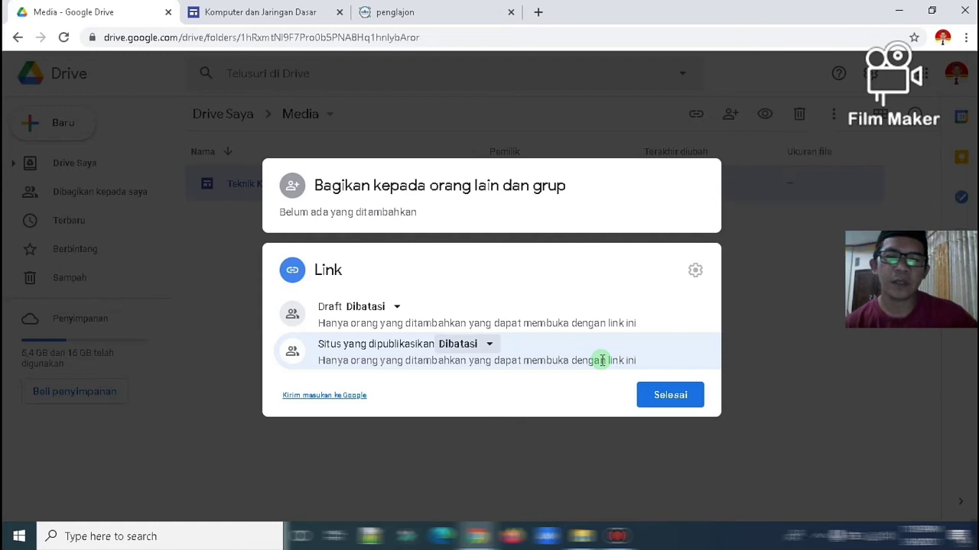
Try Publik access for the published site and set it back to Dibatasi
click(485, 344)
click(495, 412)
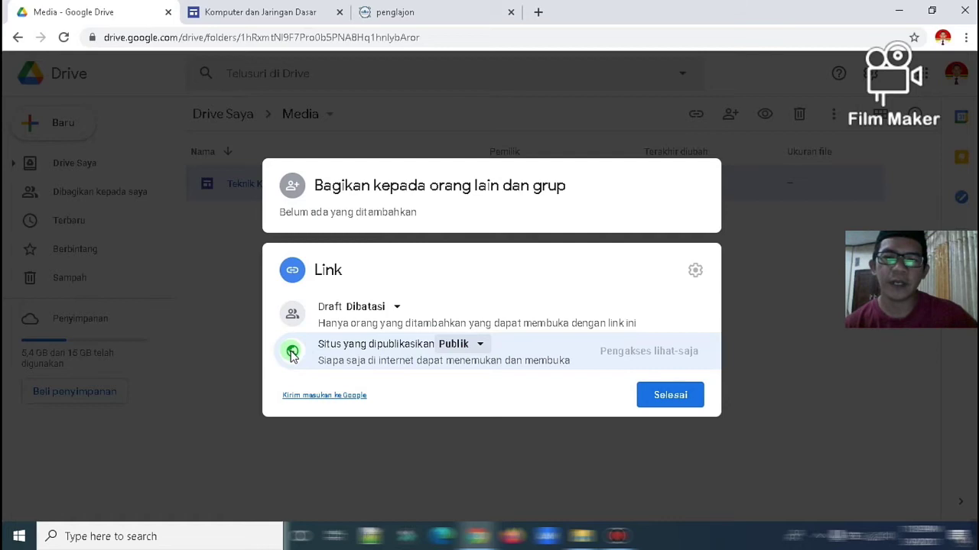
click(469, 344)
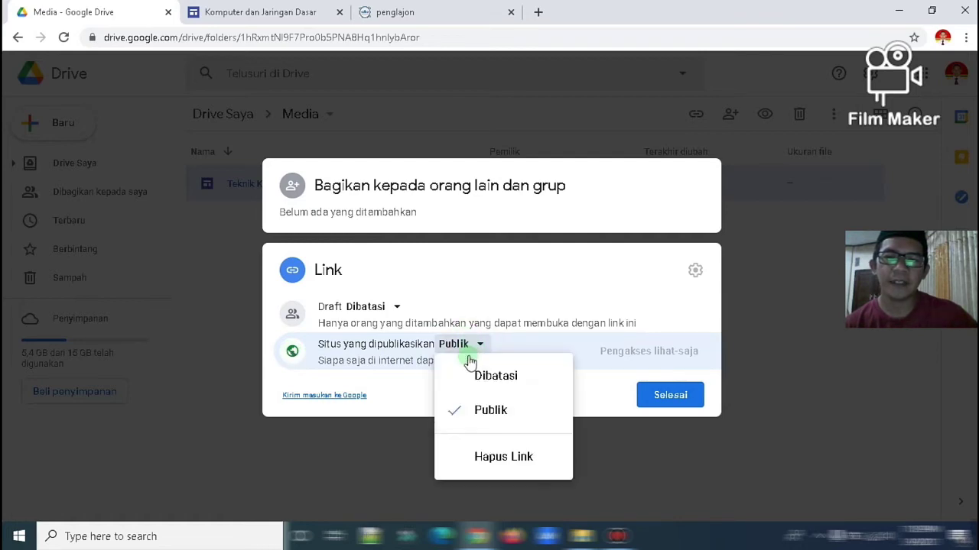
click(484, 377)
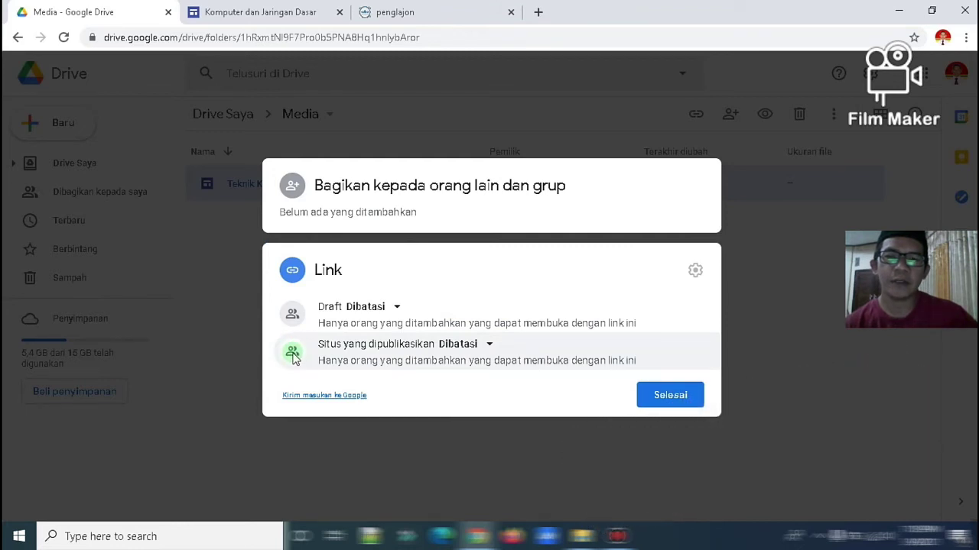
Set the published site's link access to Publik and finish sharing
click(491, 346)
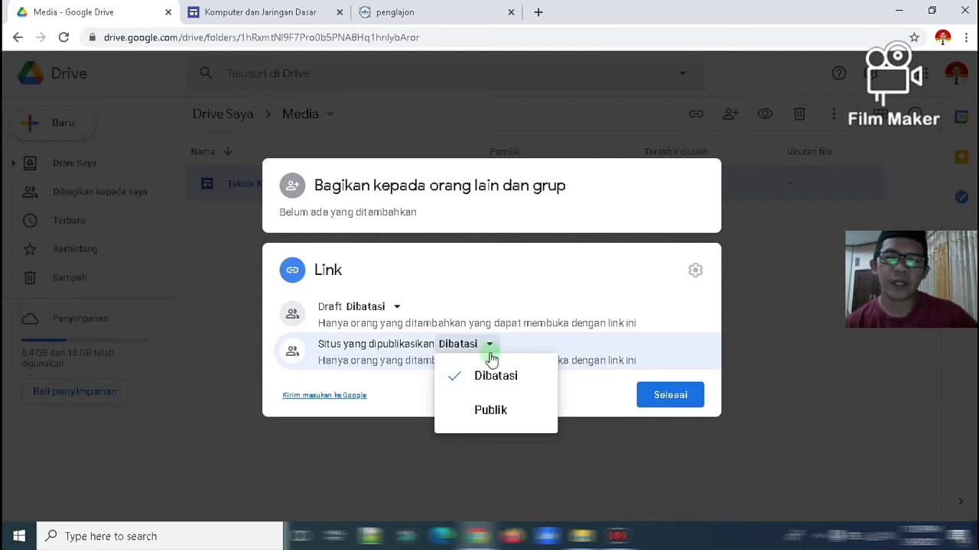
click(490, 411)
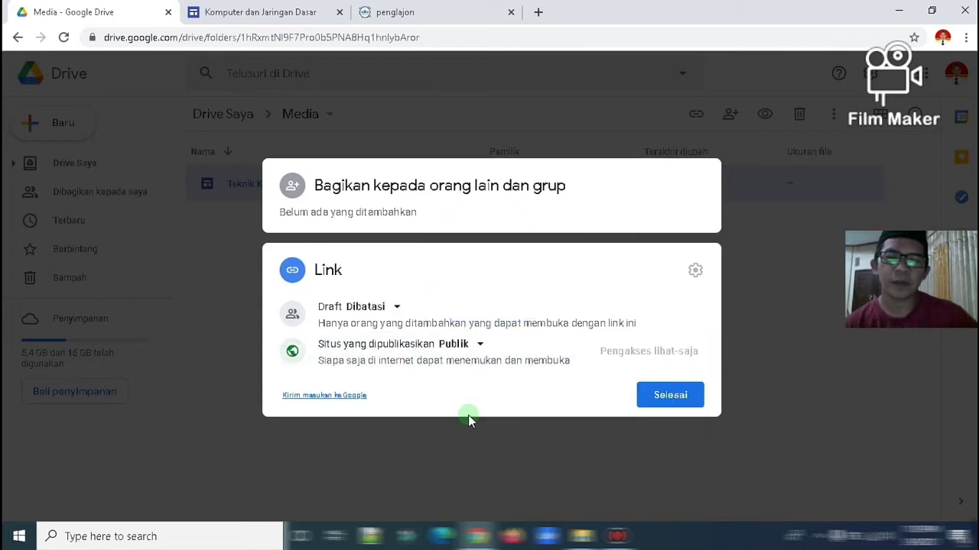
click(670, 396)
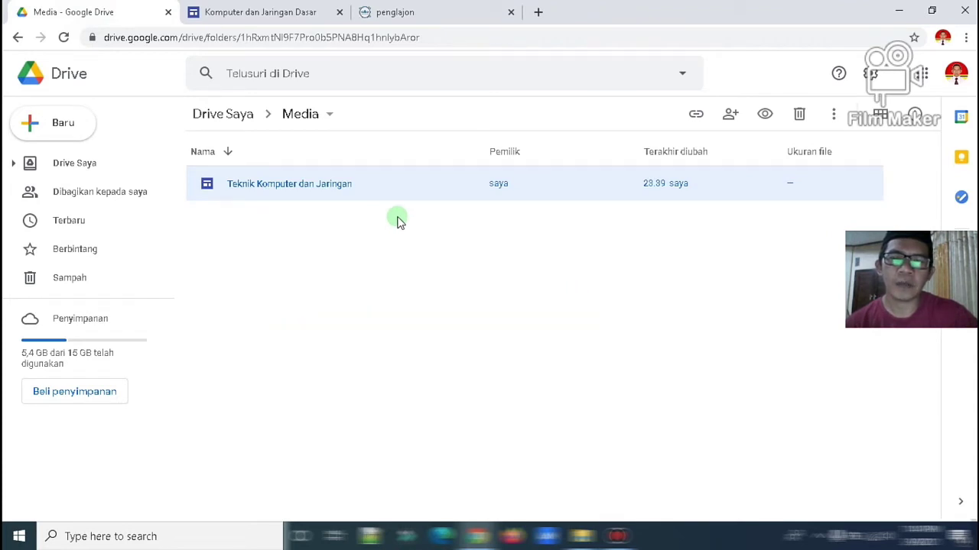
Return to the site editor in Google Sites and examine the Domain kustom option in the site settings, leaving it unchanged
click(263, 7)
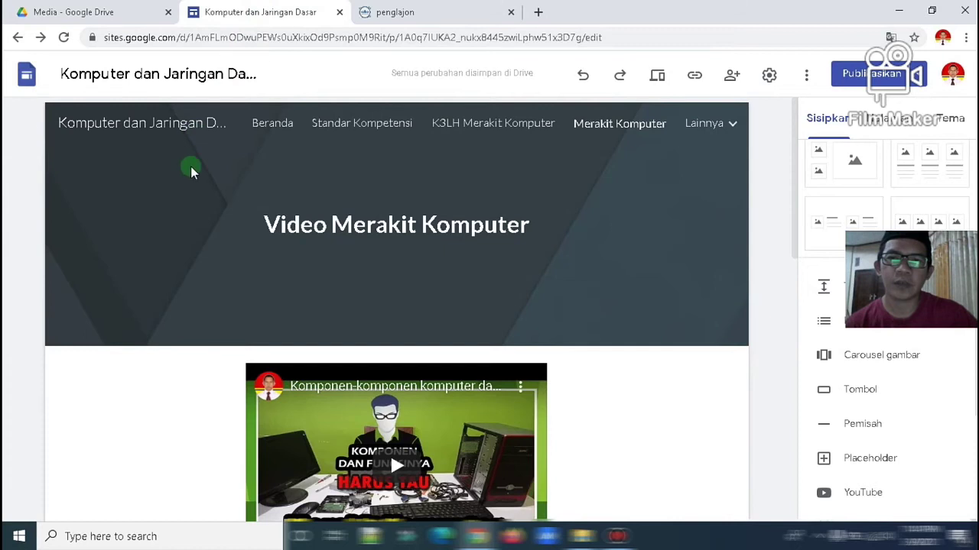
click(204, 187)
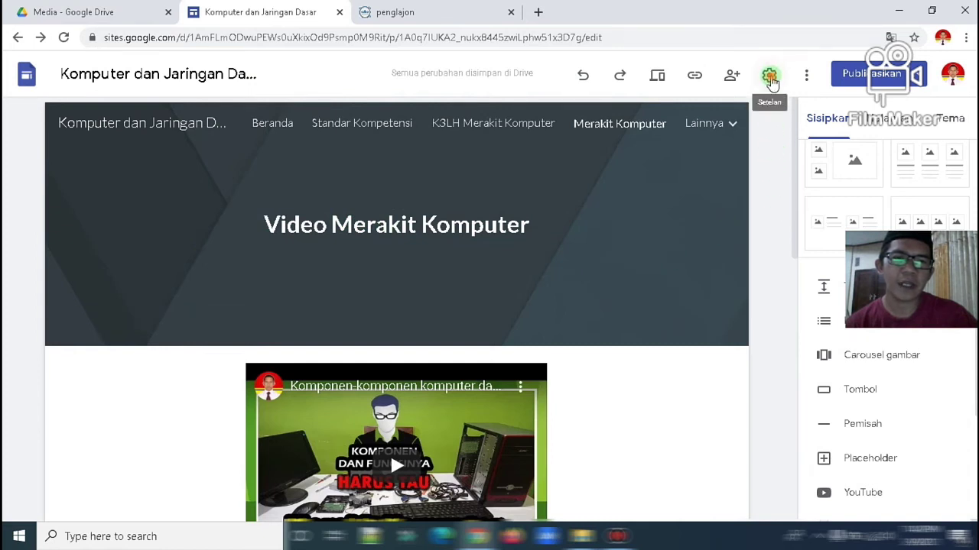
click(769, 76)
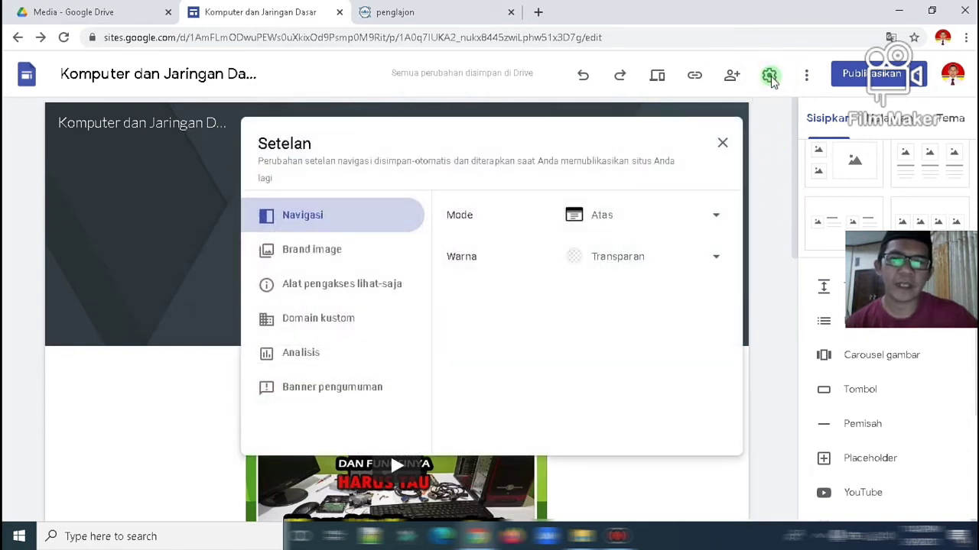
click(312, 321)
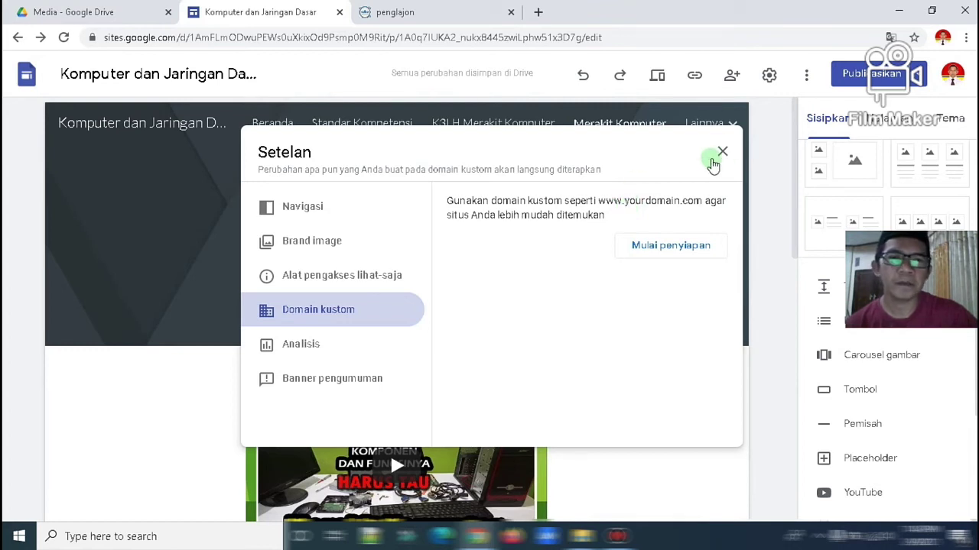
click(724, 153)
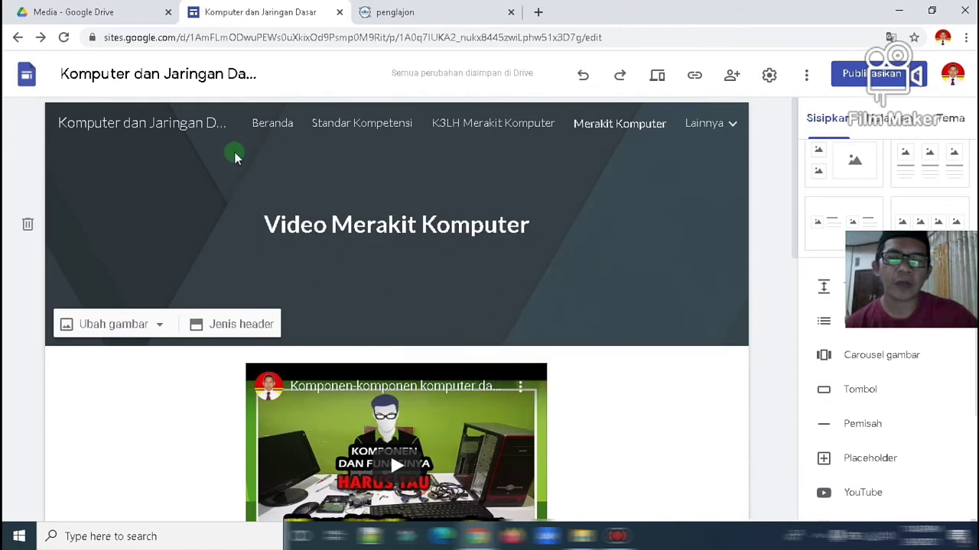
Try asking public search engines not to display the site in the Setelan publikasi dialog and cancel the changes
click(124, 15)
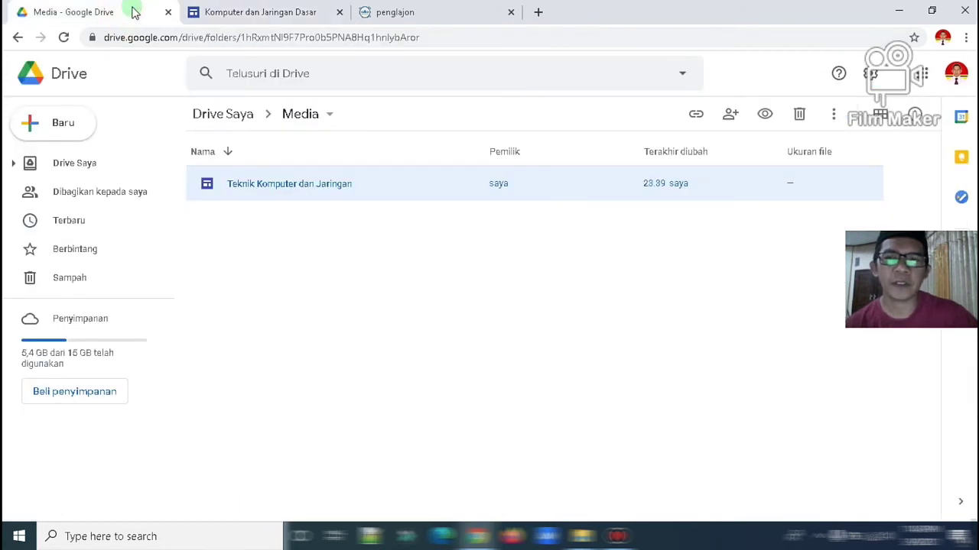
click(247, 7)
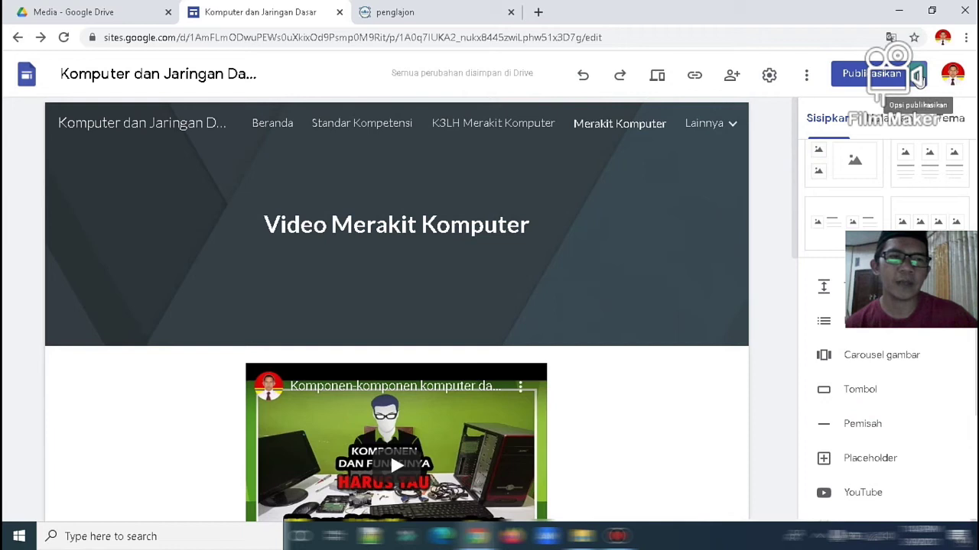
click(919, 75)
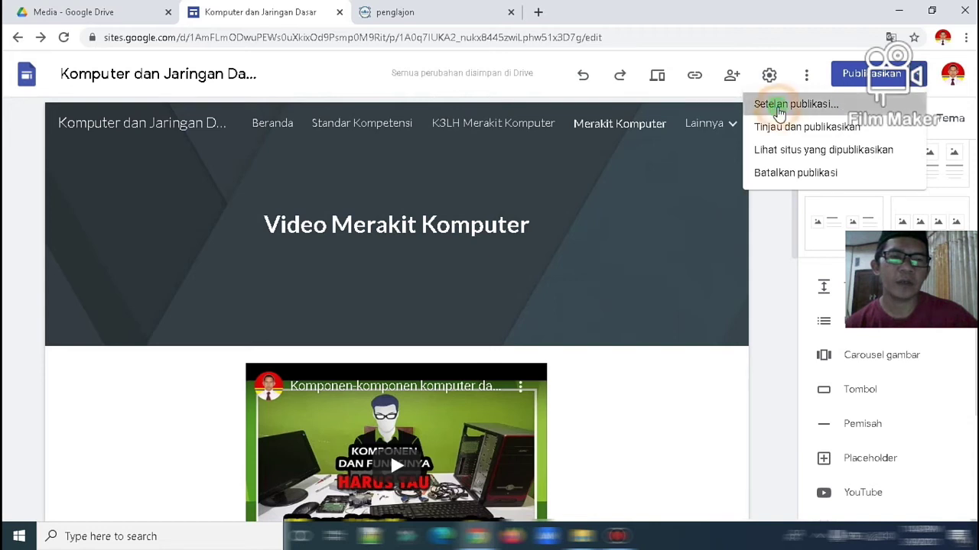
click(777, 106)
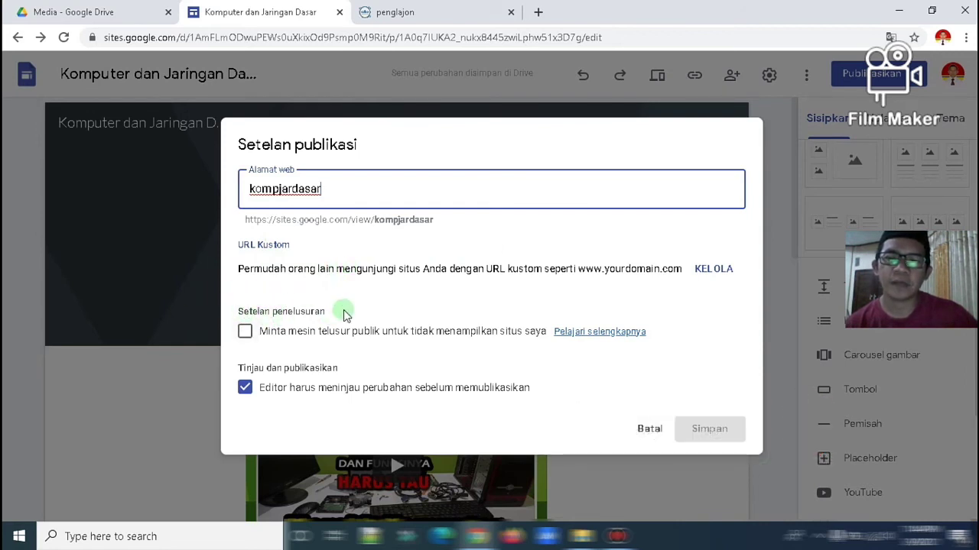
click(245, 331)
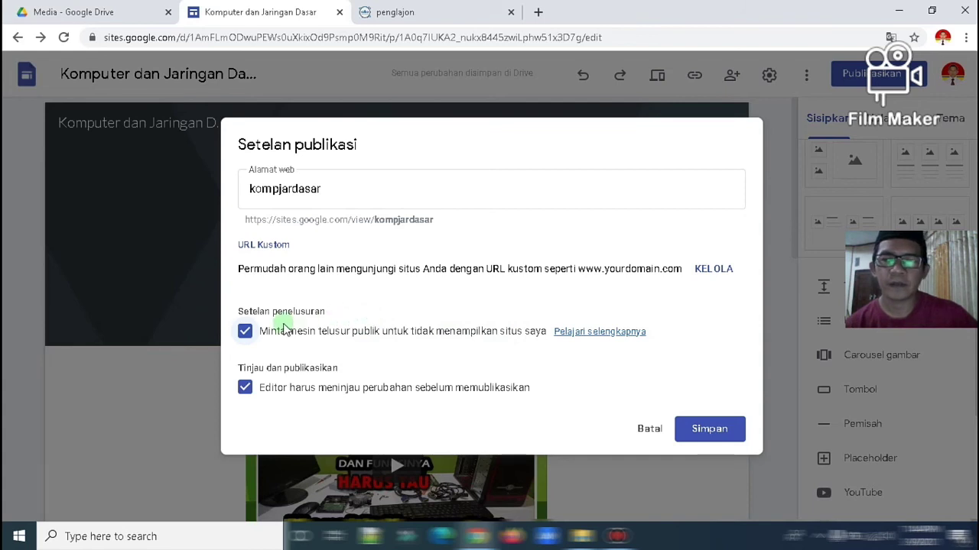
click(245, 333)
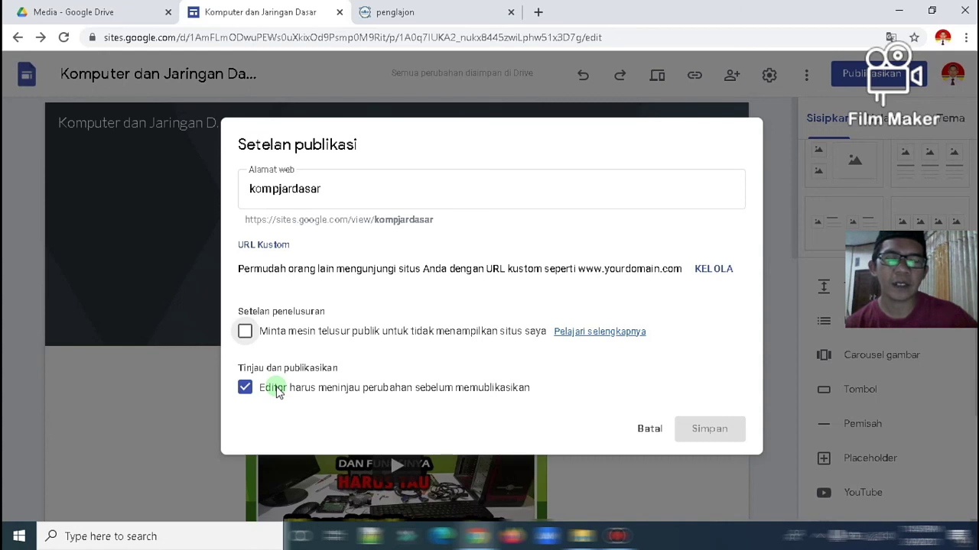
click(244, 331)
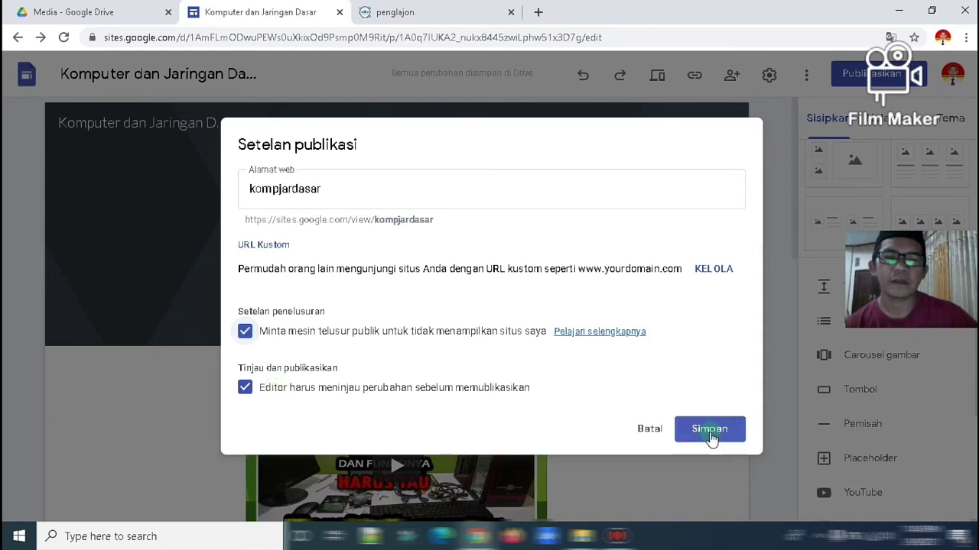
click(649, 430)
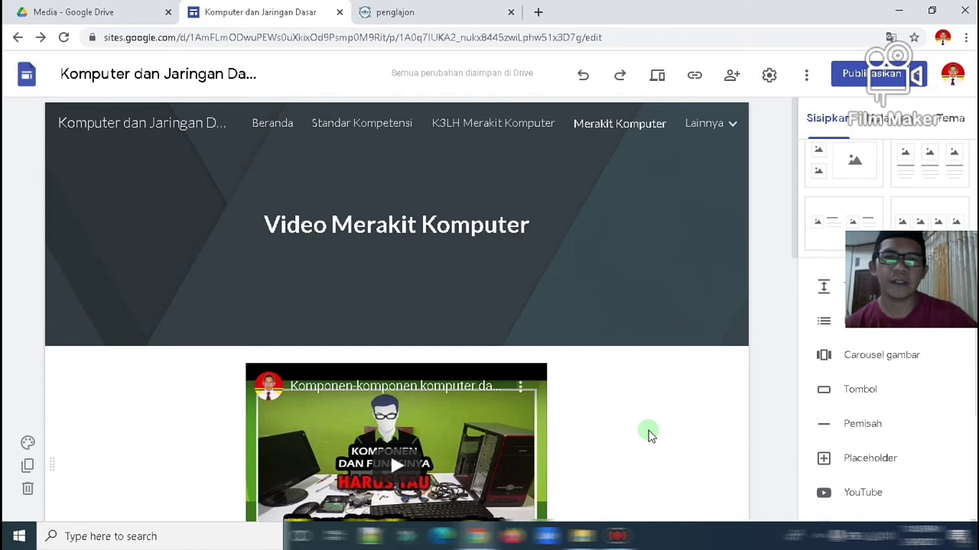
Switch to Google Drive, reopen link sharing for the Teknik Komputer dan Jaringan site, and show the published site's access options
click(101, 12)
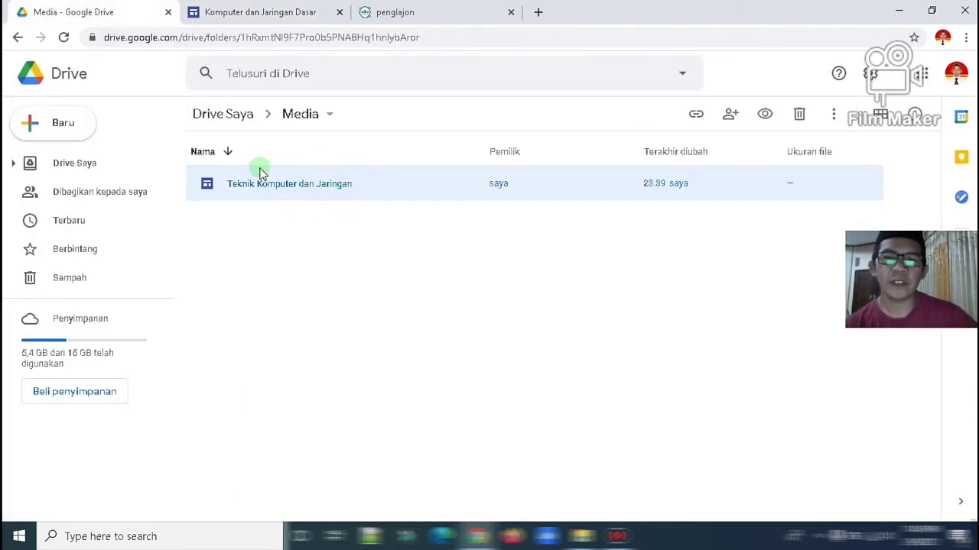
right_click(324, 185)
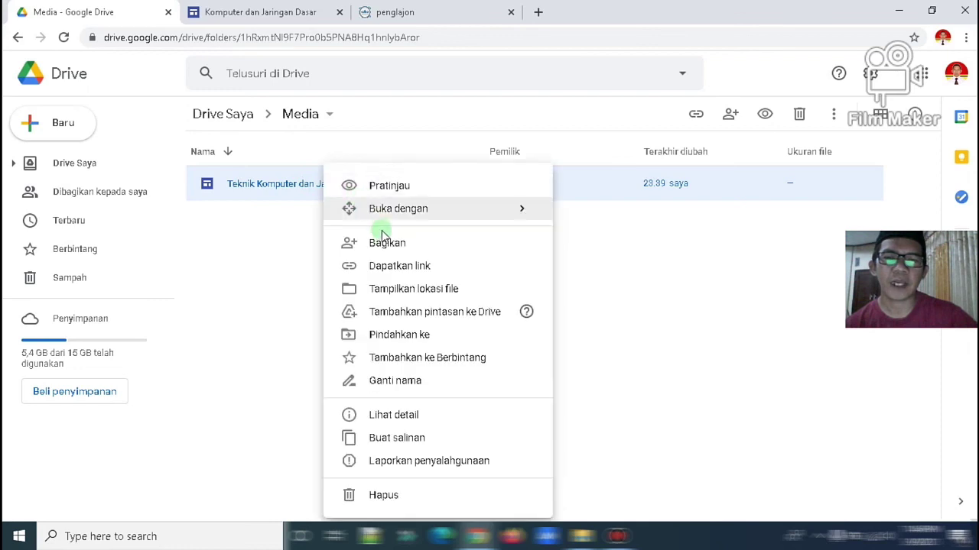
click(385, 268)
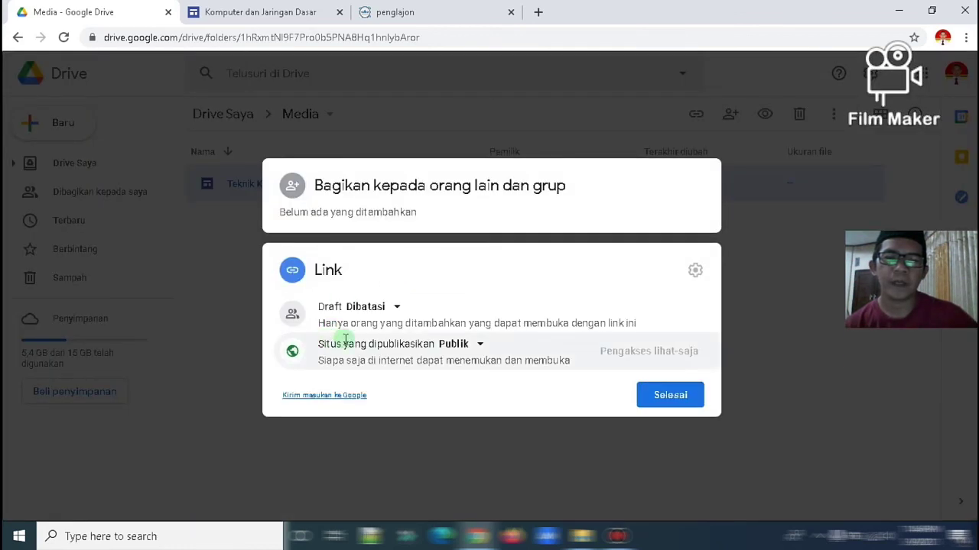
click(481, 345)
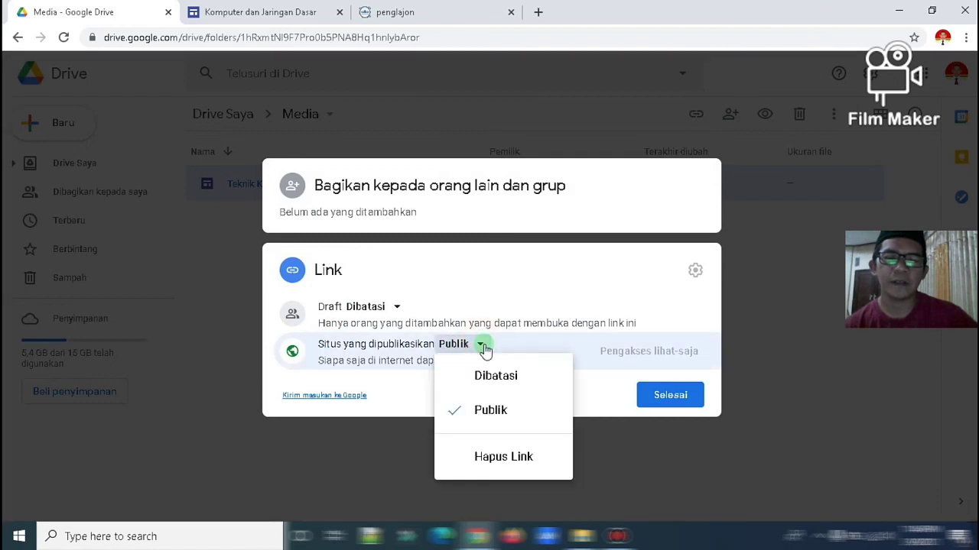